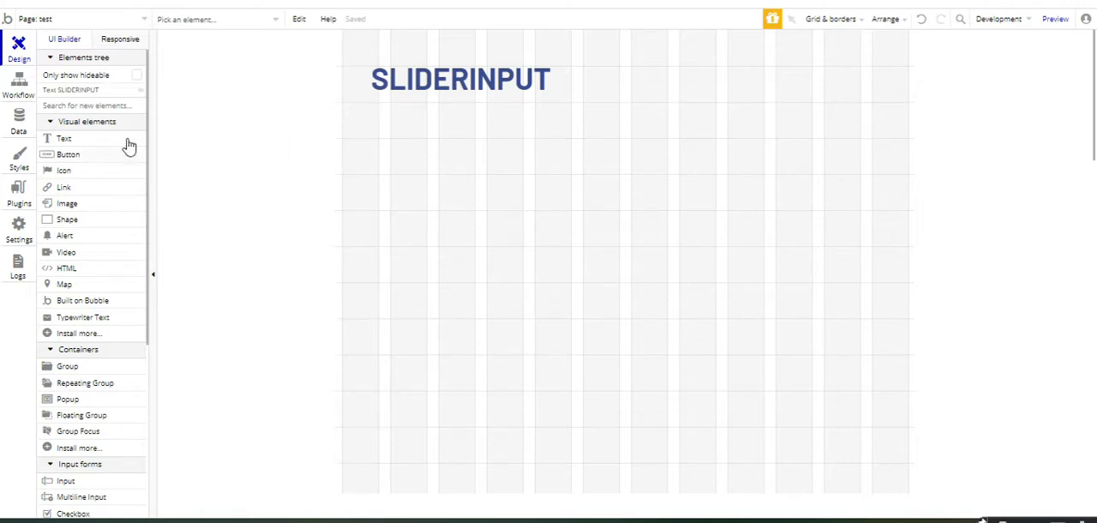
Step: Add a Slider Input element about 293 by 79 below the SLIDERINPUT heading
scroll(150, 342, "down", 5)
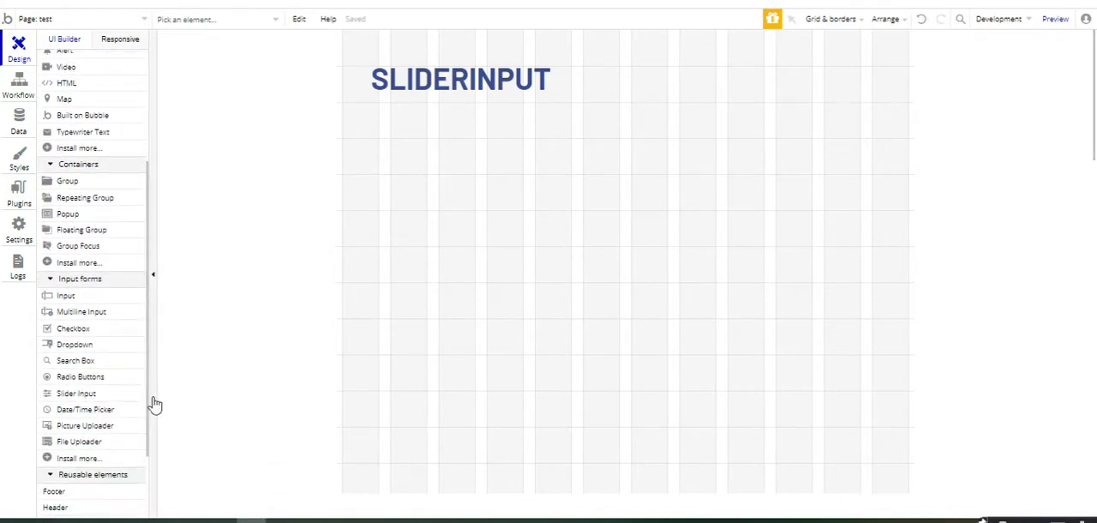
left_click(100, 396)
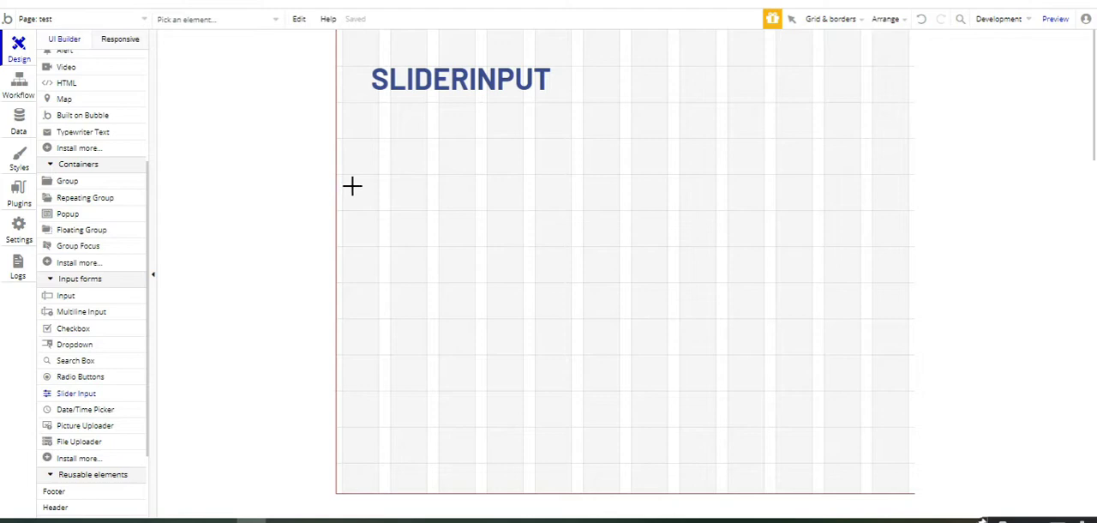
left_click_drag(381, 168, 558, 216)
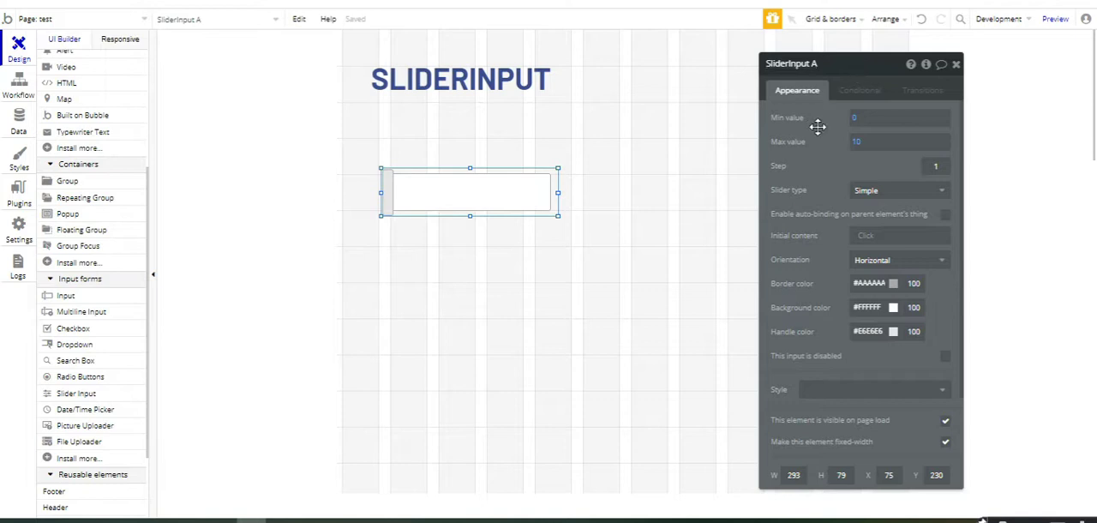
Step: Set the slider's minimum value to 10 and maximum to 100, and resize it to about 435 by 55
left_click(857, 117)
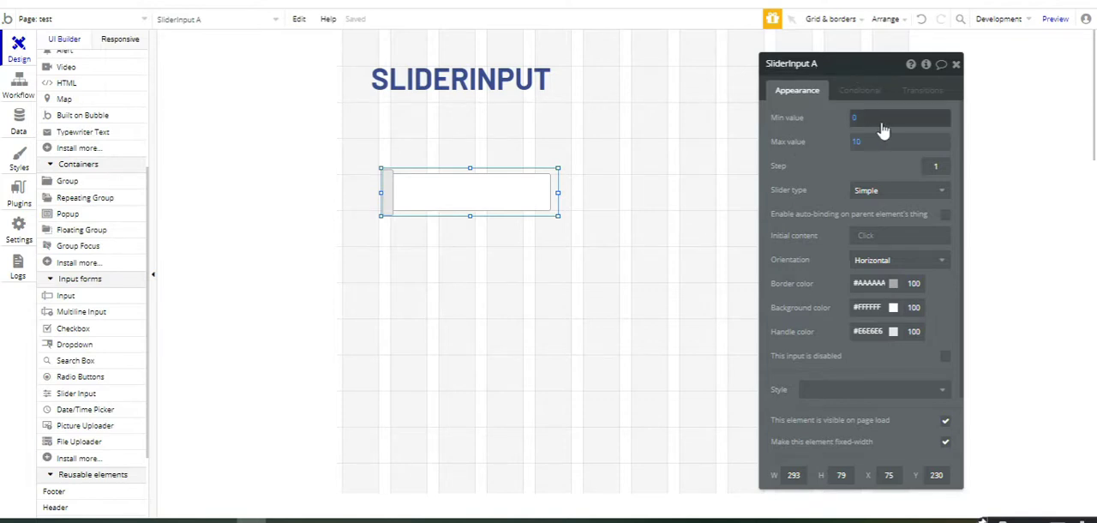
key("BackSpace")
type("10")
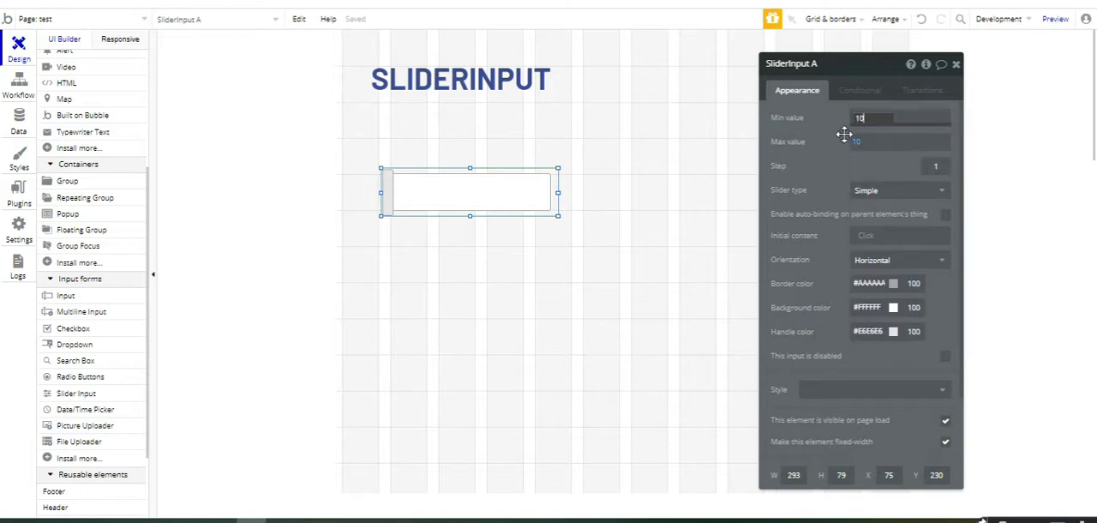
left_click(860, 147)
key("BackSpace")
type("100")
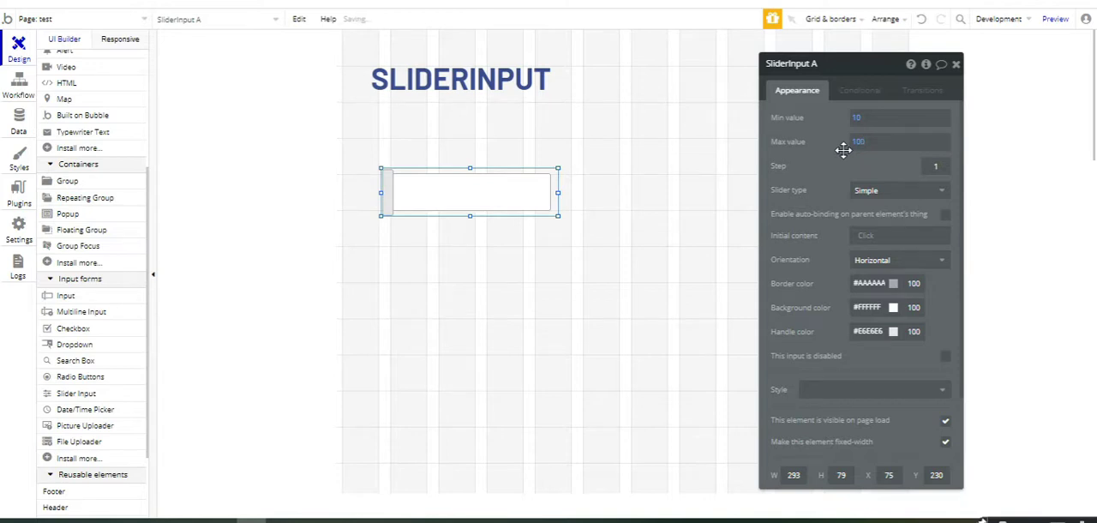
left_click_drag(555, 193, 643, 192)
left_click_drag(514, 216, 514, 202)
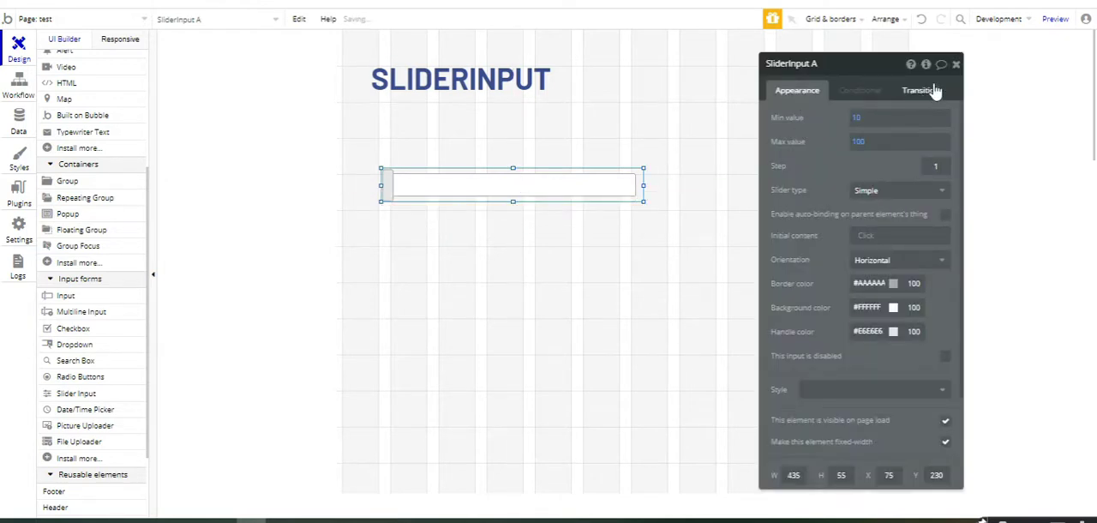
Step: Preview the page, test the slider by moving its handle along the track and back, and return to the editor
left_click(1056, 21)
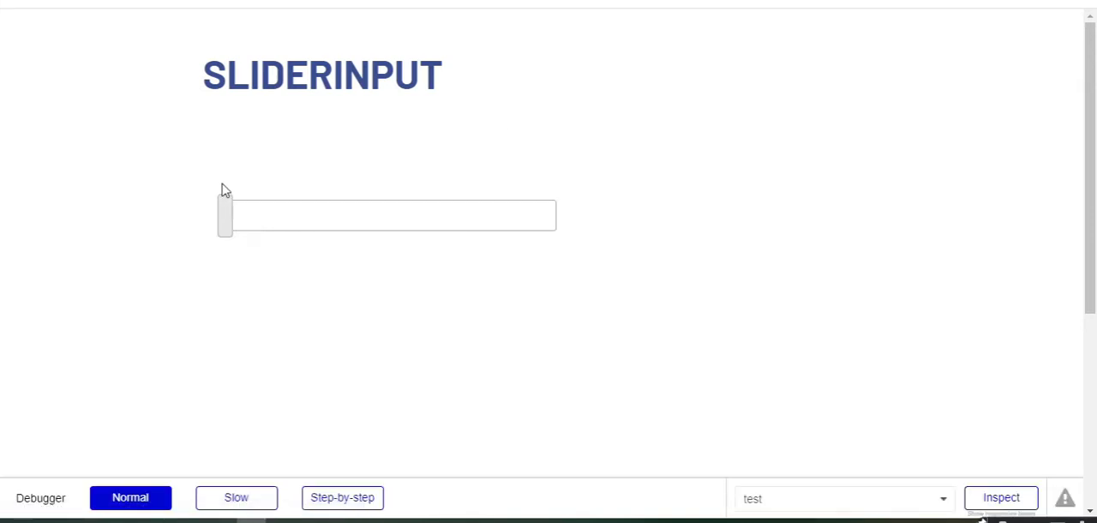
left_click_drag(225, 225, 492, 214)
left_click_drag(378, 210, 218, 220)
left_click_drag(226, 215, 210, 238)
left_click(248, 1)
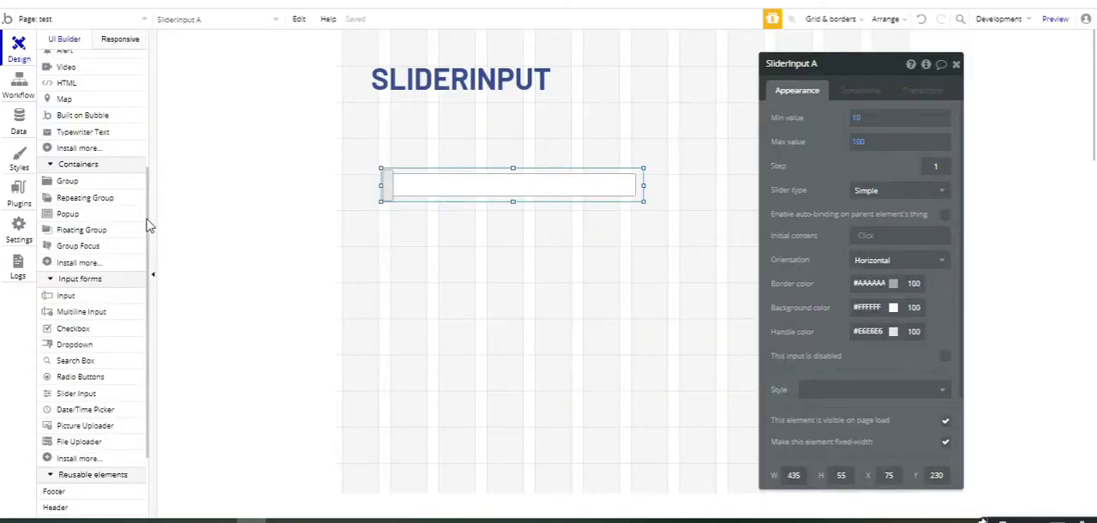
Step: Add a text element about 173 by 39 above the right half of the slider, reading "Amount:"
scroll(147, 218, "up", 5)
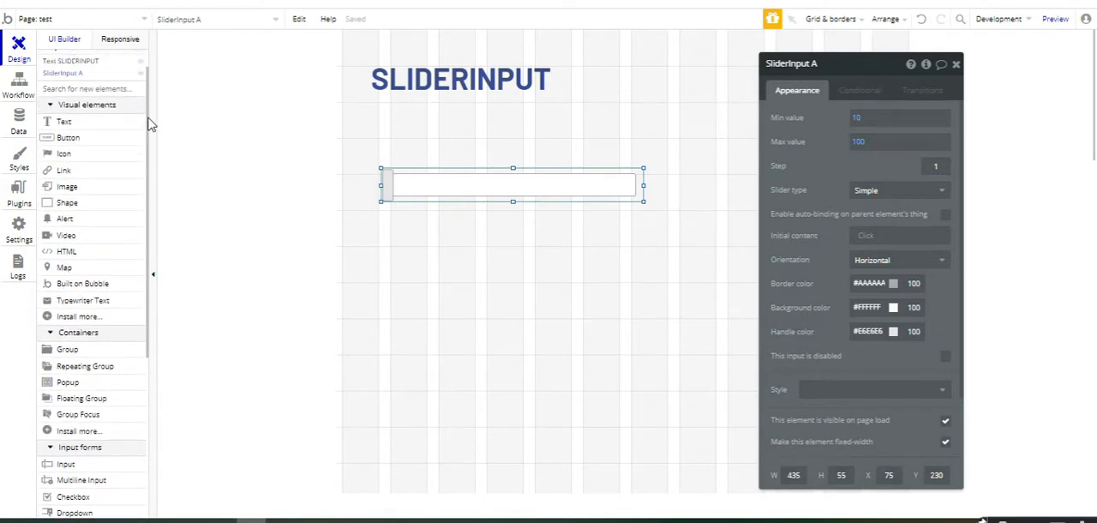
left_click(90, 122)
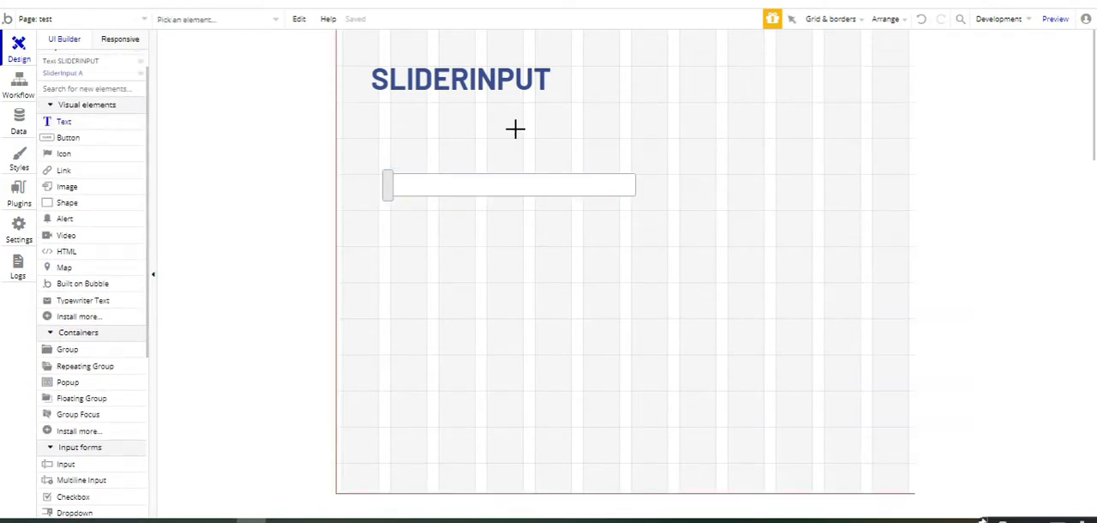
left_click_drag(524, 137, 631, 159)
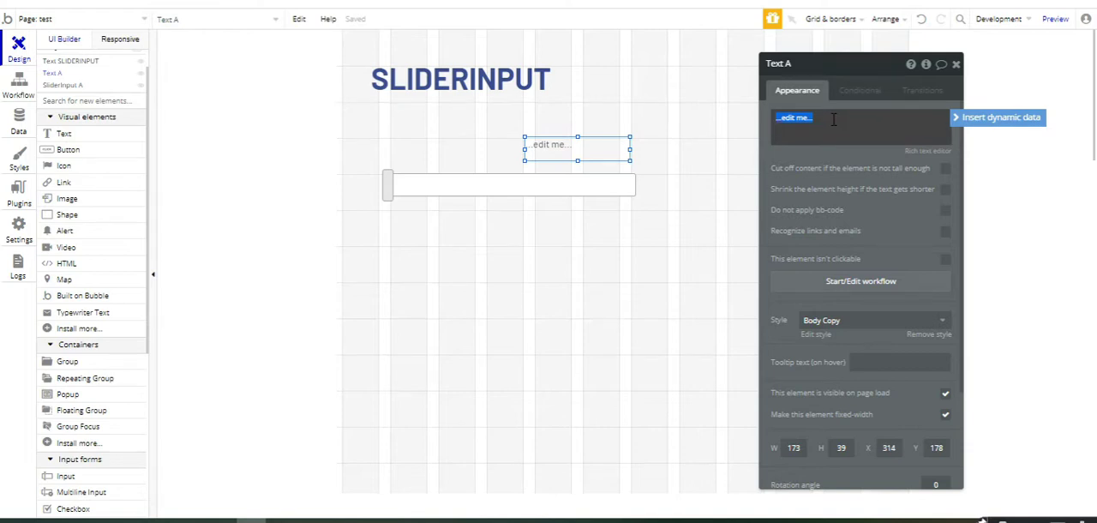
type("Amount:")
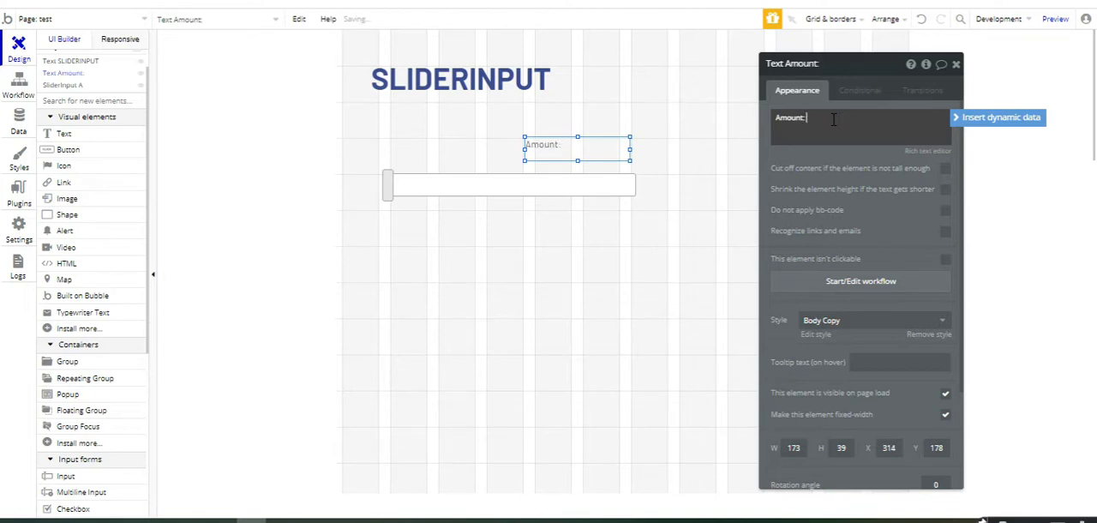
Step: Append the dynamic expression SliderInput A's value to the Amount text
left_click(971, 123)
type("sli")
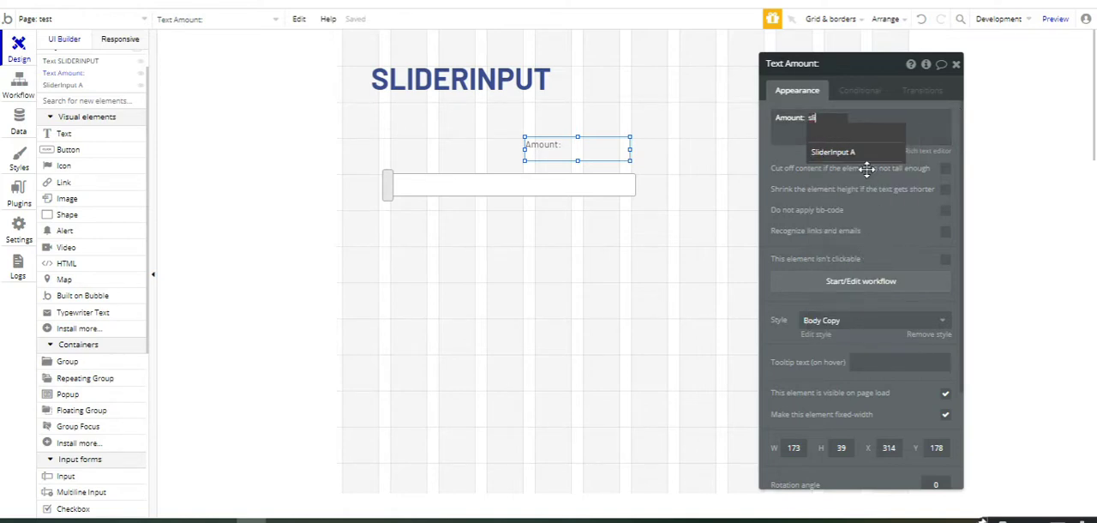
left_click(859, 153)
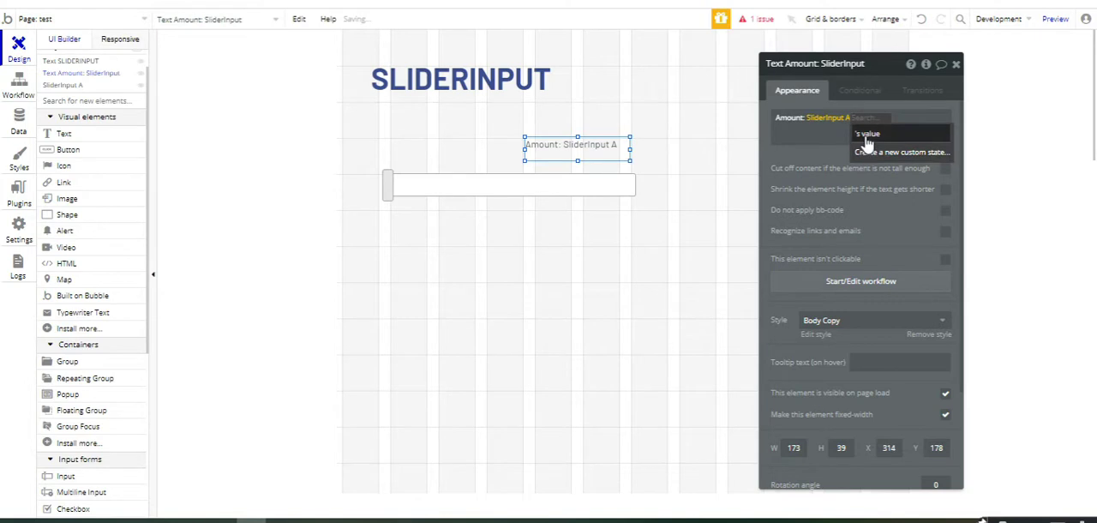
left_click(866, 135)
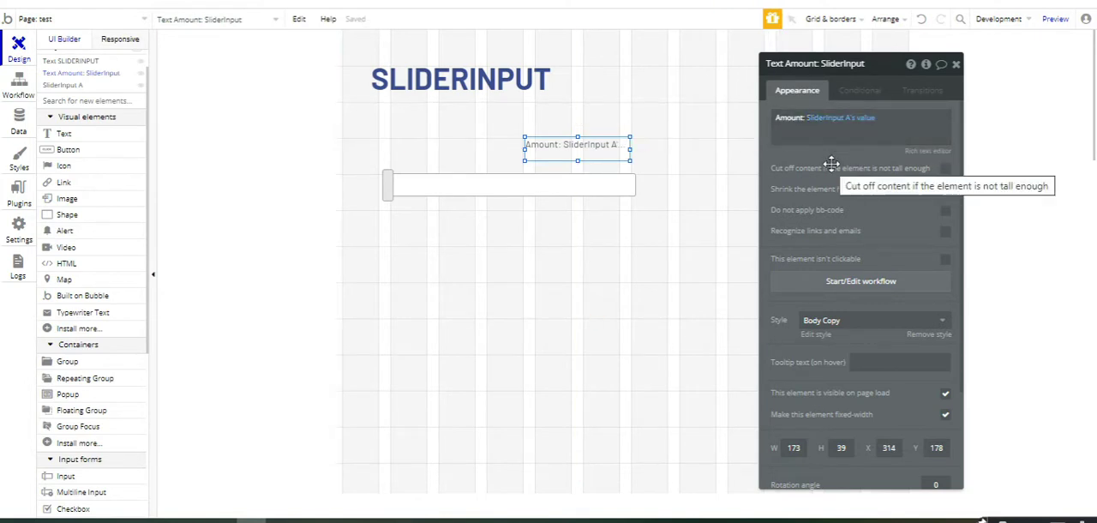
Step: Preview the updated page and move the slider handle to its maximum and back to check the Amount text
left_click(1055, 21)
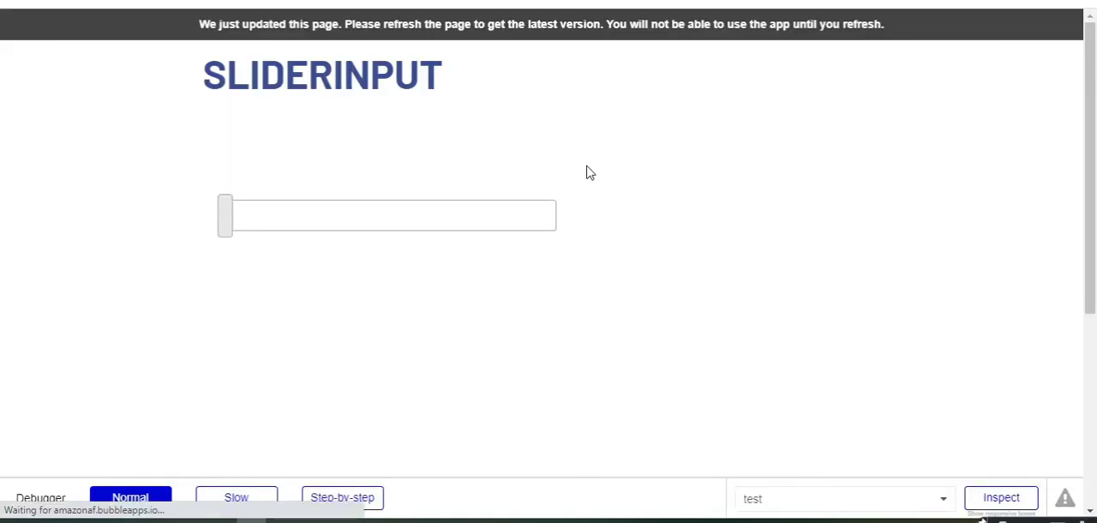
left_click(588, 30)
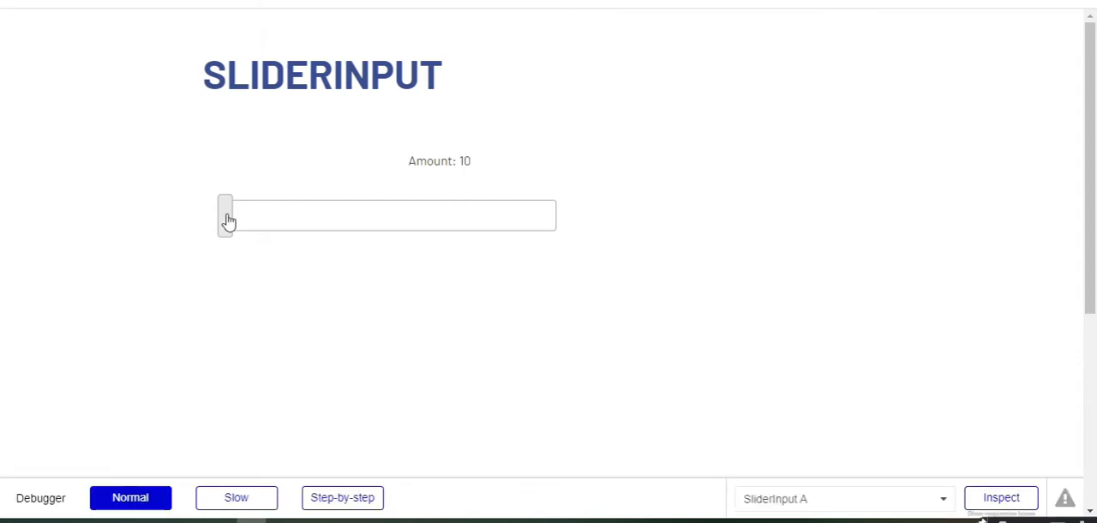
left_click_drag(225, 221, 622, 218)
left_click_drag(556, 225, 216, 228)
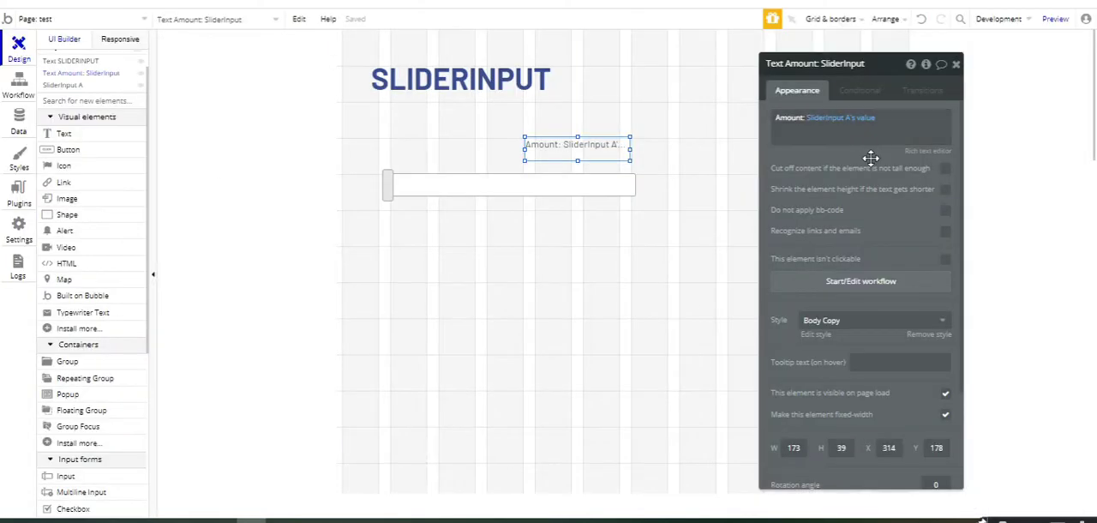
Step: Extend the Amount text's SliderInput A's value expression with the ":formatted as" operator
left_click(875, 140)
left_click(876, 126)
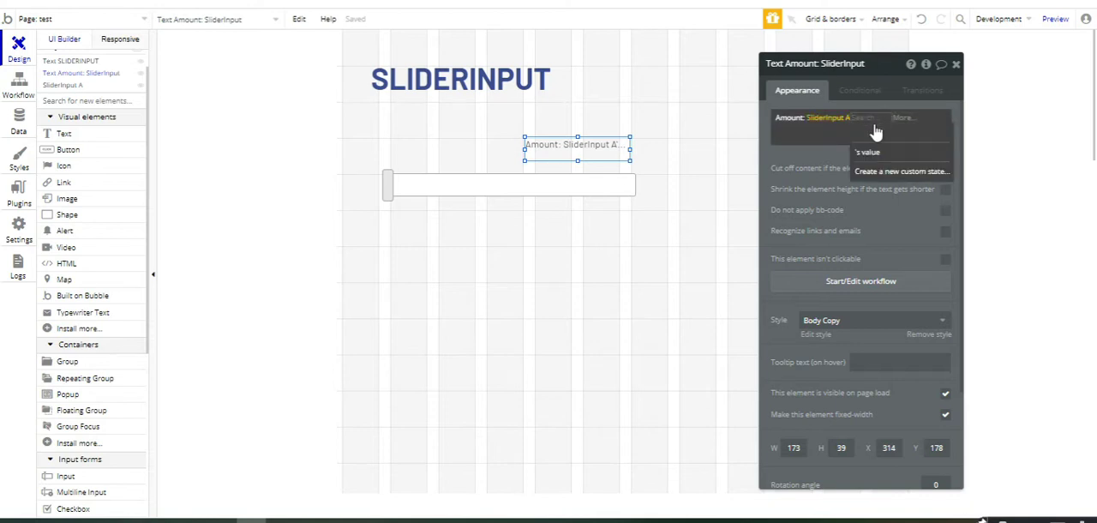
left_click(870, 152)
left_click(891, 122)
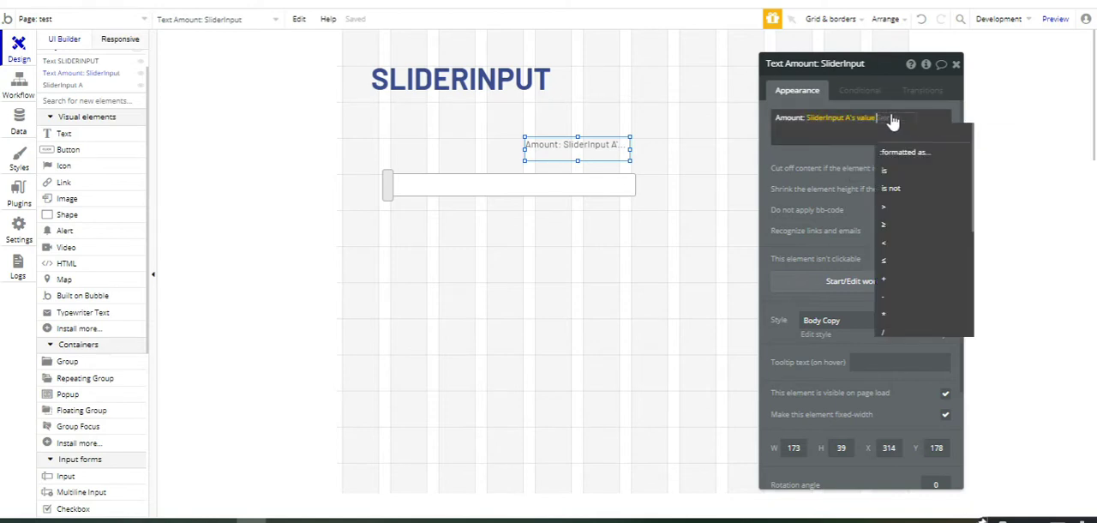
left_click(900, 158)
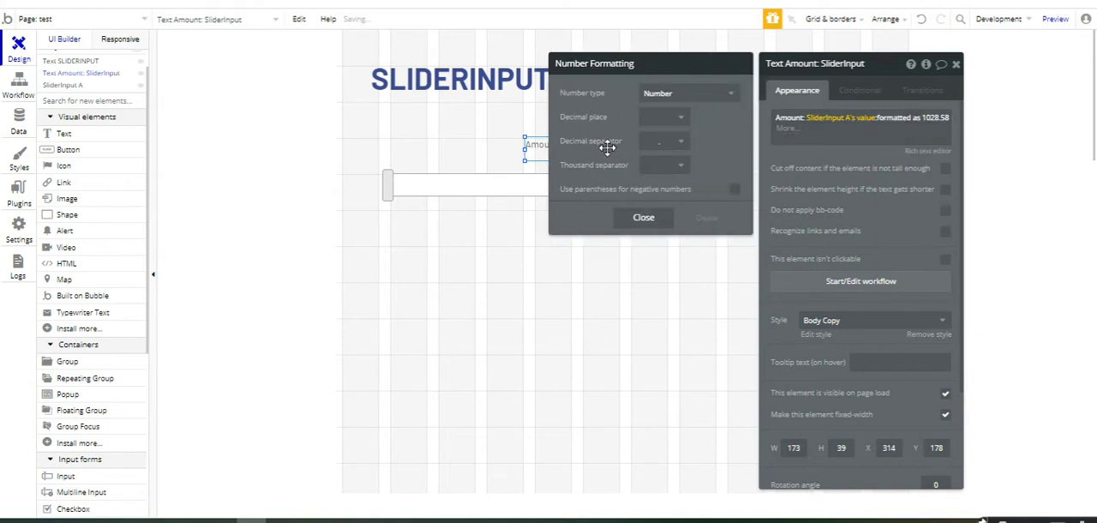
Step: Format the amount with a comma thousand separator and 2 decimal places, and close the text element's properties
left_click(662, 164)
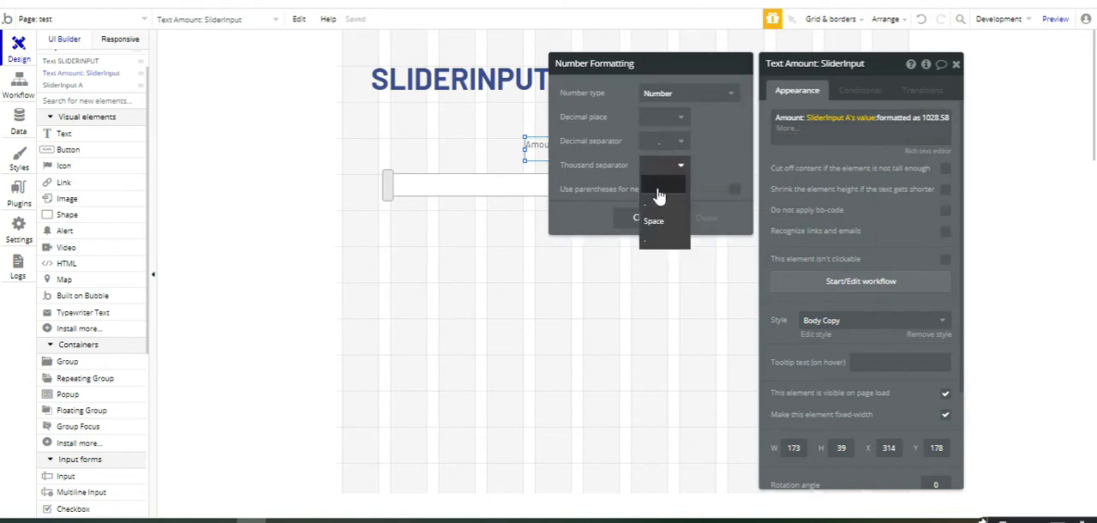
left_click(657, 206)
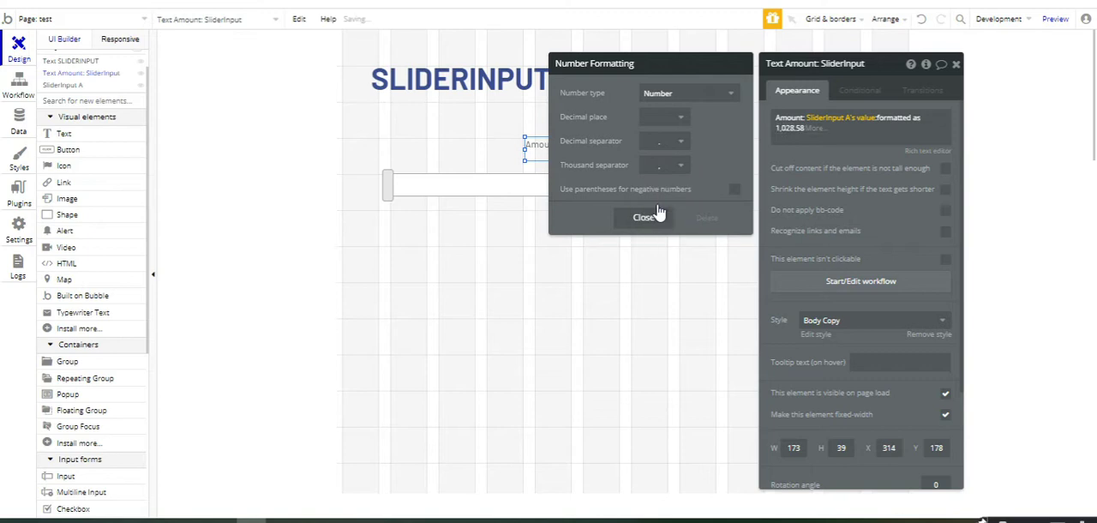
left_click(674, 146)
left_click(670, 166)
left_click(682, 121)
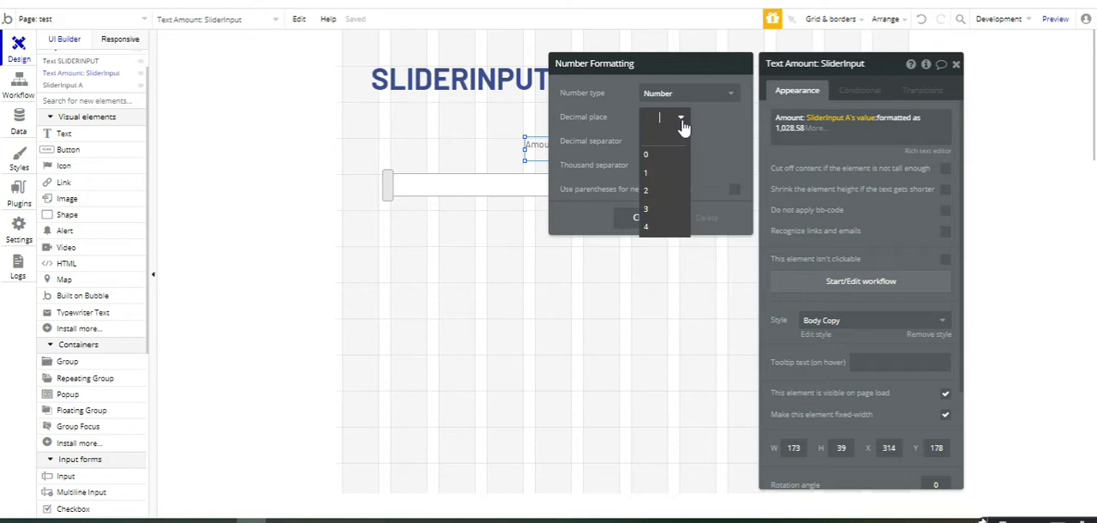
left_click(660, 192)
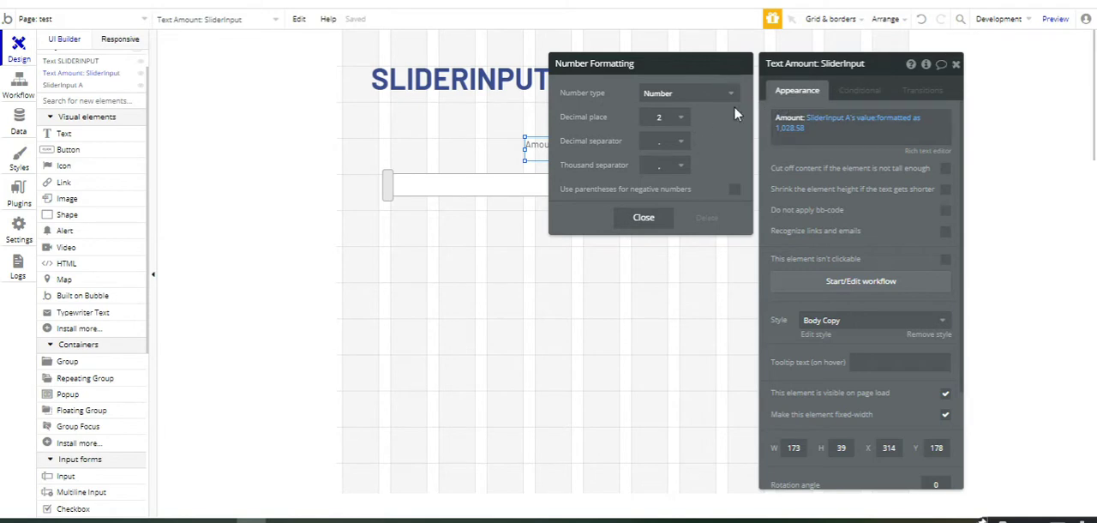
left_click(956, 64)
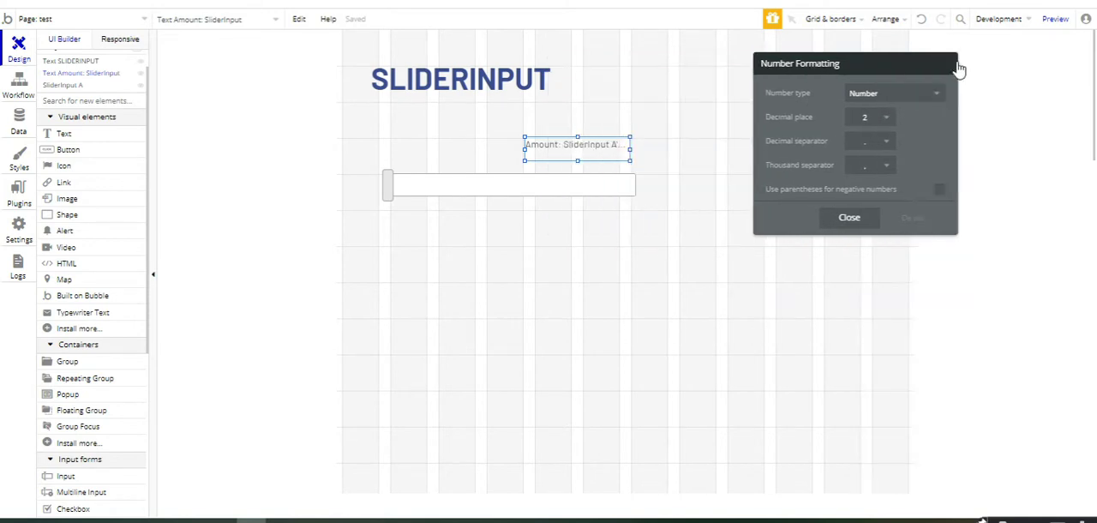
Step: Open the slider's properties and set its minimum value to 20000
left_click(623, 186)
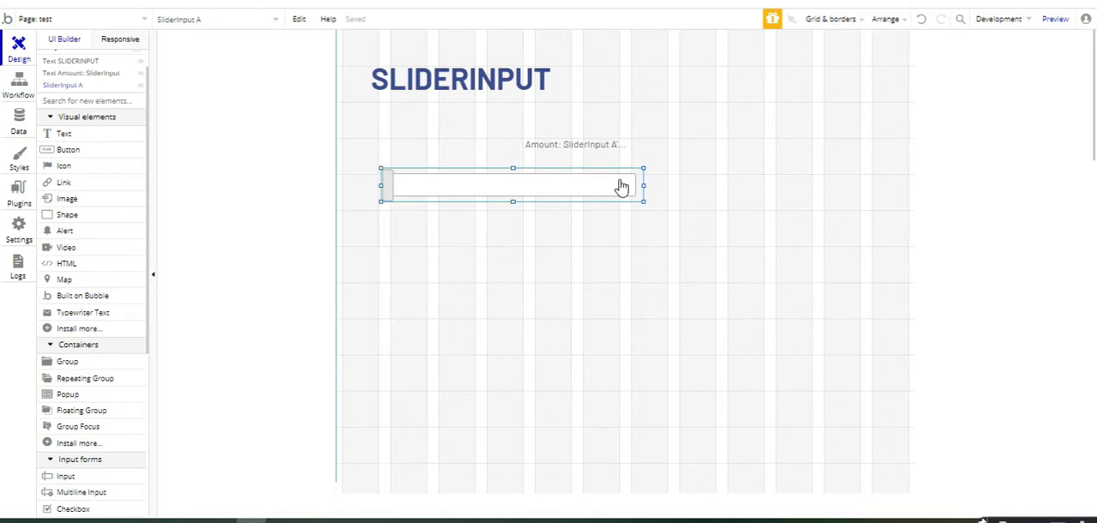
double_click(622, 186)
left_click(862, 122)
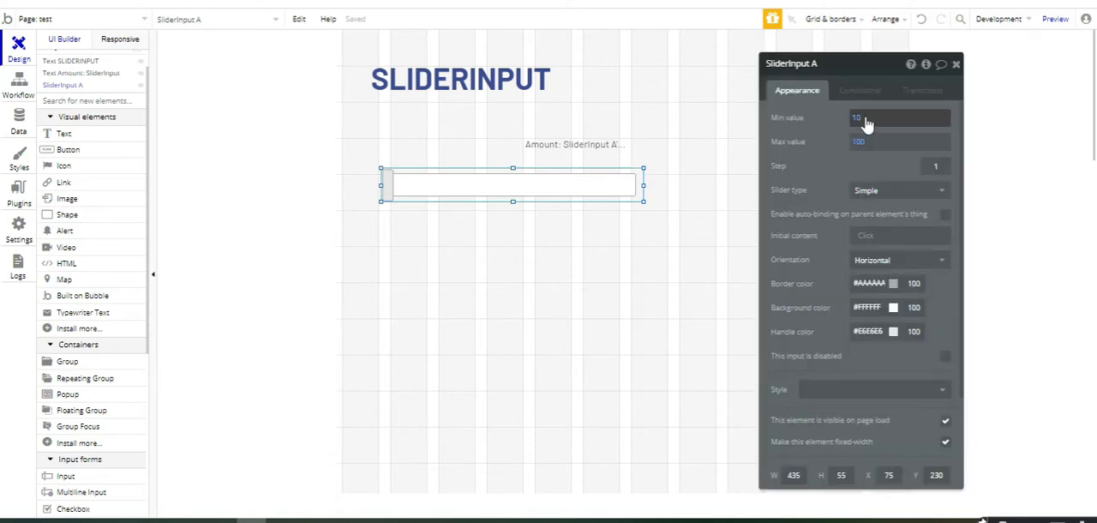
left_click(863, 121)
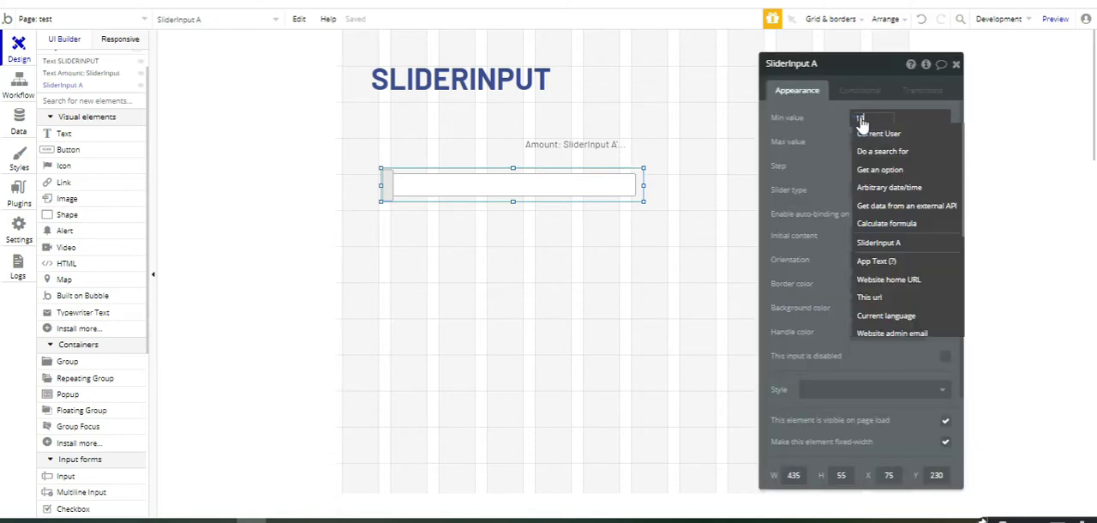
key("BackSpace")
key("BackSpace")
type("20000")
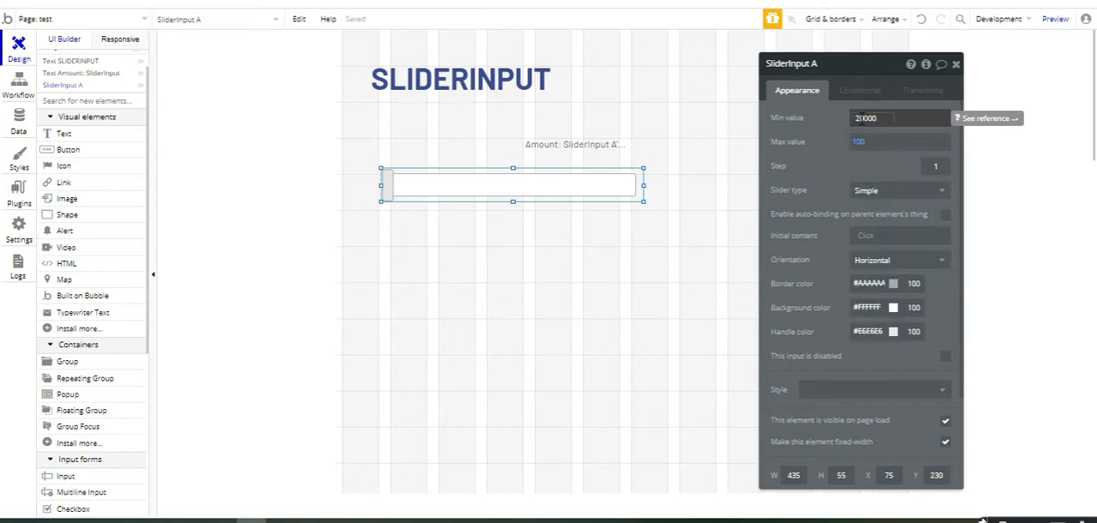
Step: Set the slider's maximum value to 50000
left_click(862, 143)
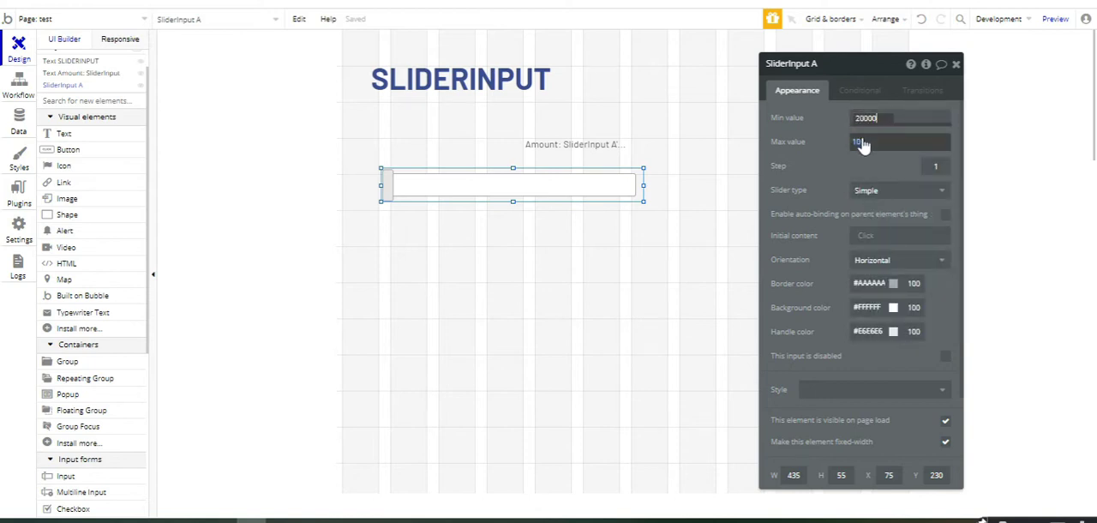
left_click(862, 144)
type("5")
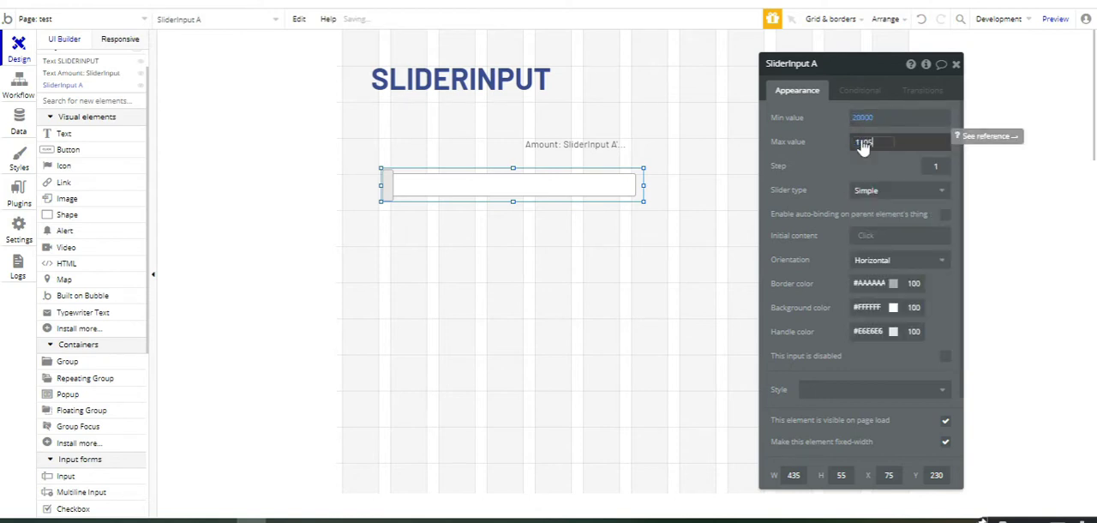
key("BackSpace")
key("BackSpace")
key("BackSpace")
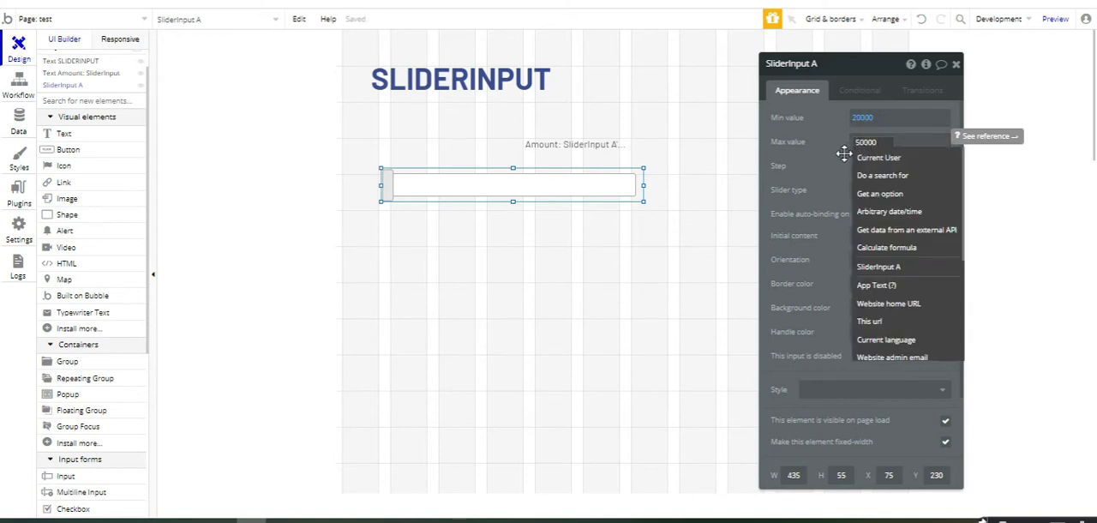
Step: Preview the page and test the slider by moving its handle away from the minimum and back to the start
left_click(844, 159)
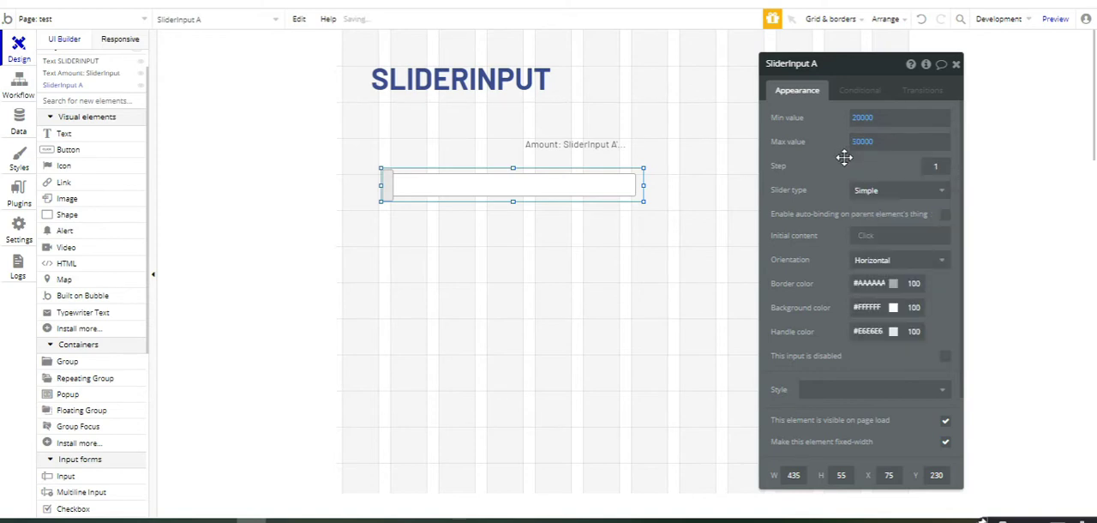
left_click(1049, 26)
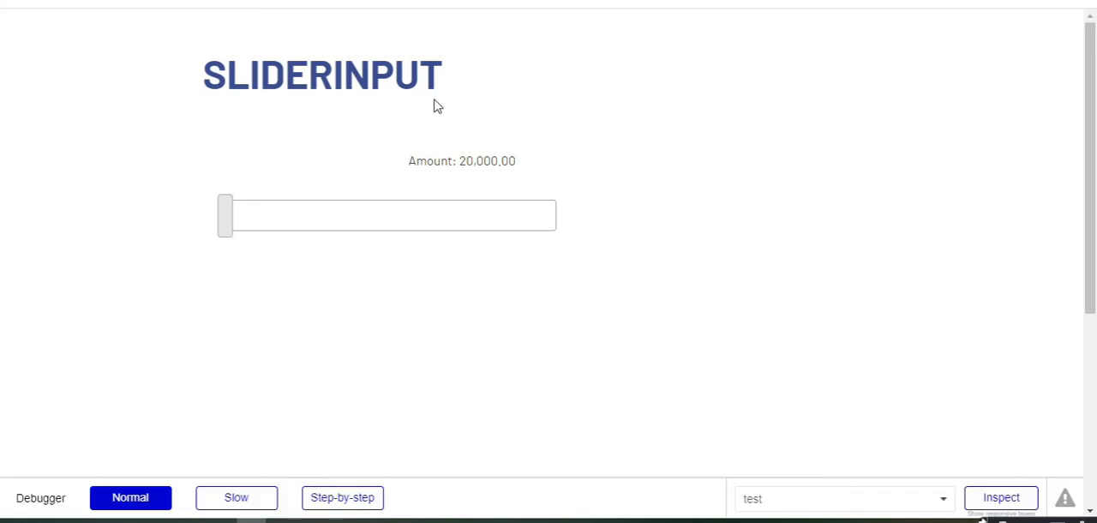
left_click(223, 224)
left_click_drag(223, 225, 297, 230)
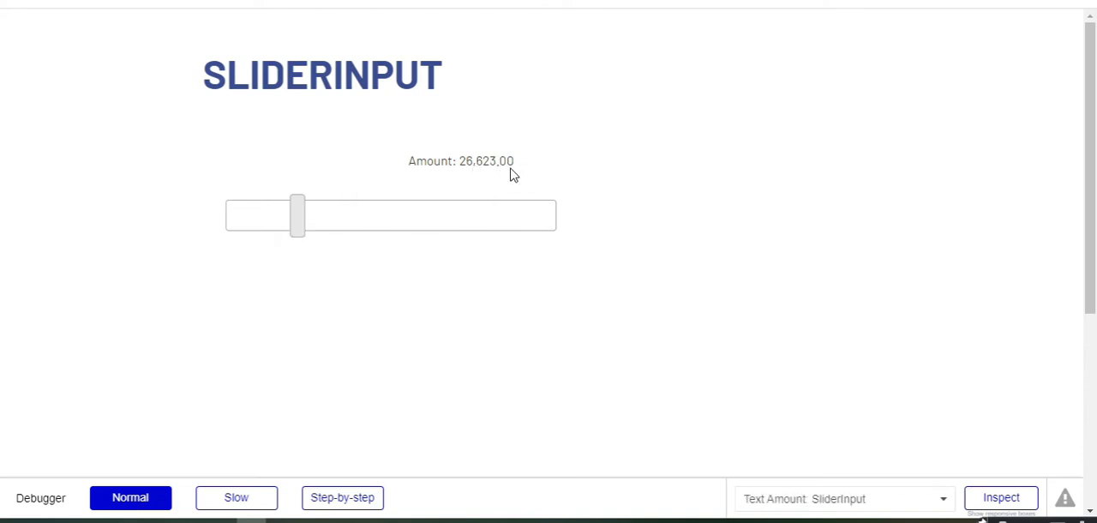
left_click_drag(295, 224, 214, 214)
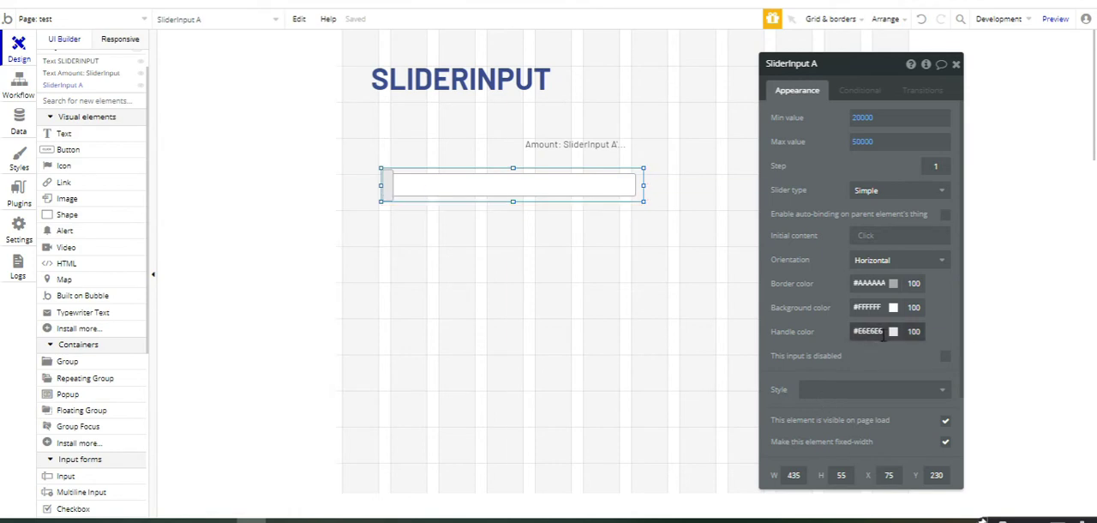
Step: Set the slider's handle color to the blue #3A4D8F in the editor
left_click(883, 334)
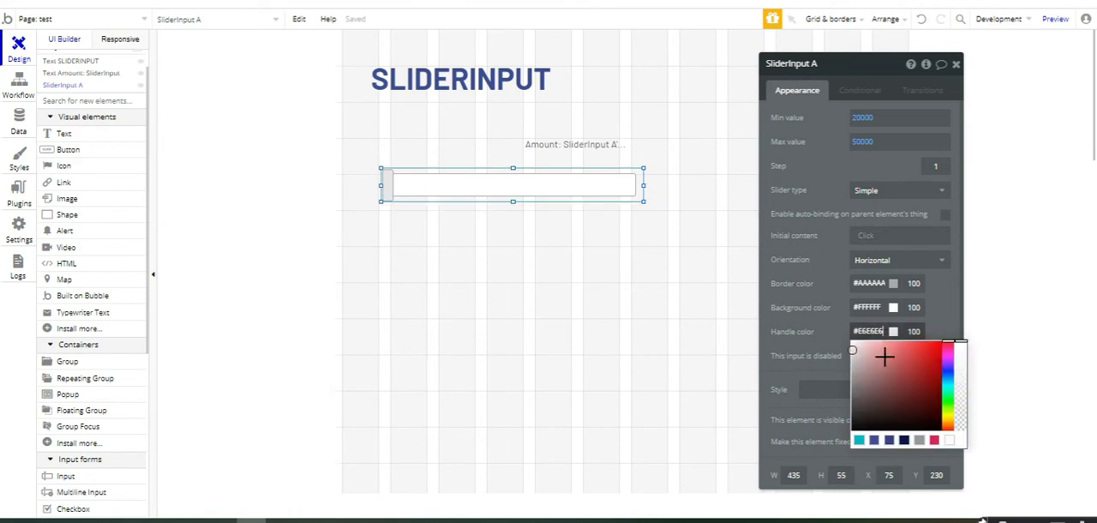
left_click(875, 442)
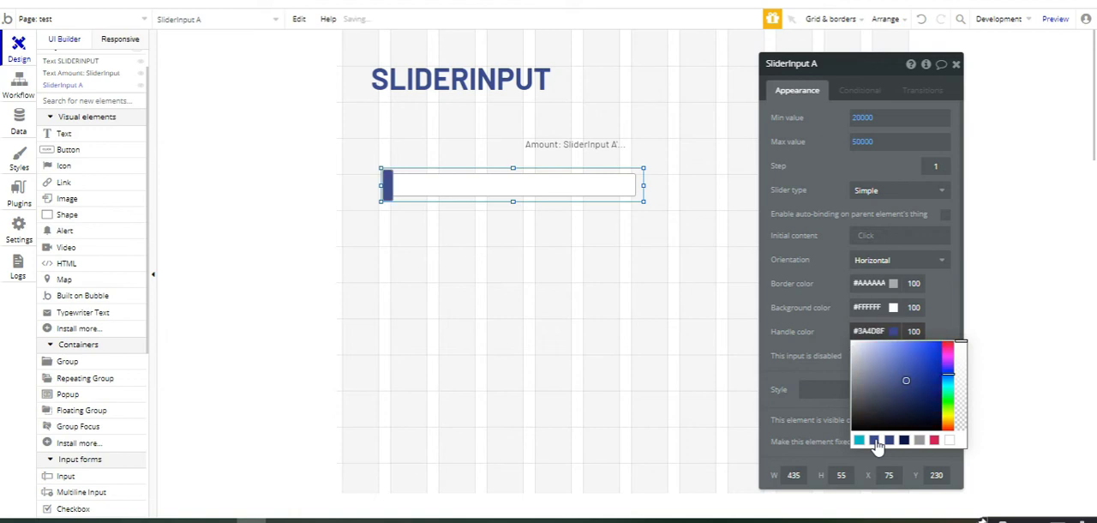
Step: Try teal #03B4C6 and navy #091747 as the slider's background color, and set it back to white #FFFFFF
left_click(875, 308)
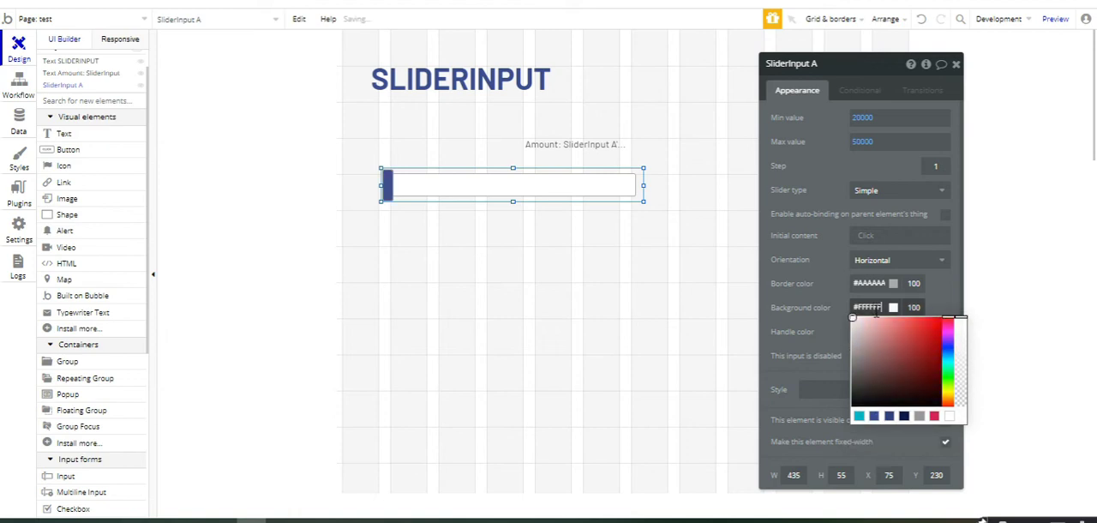
left_click(859, 417)
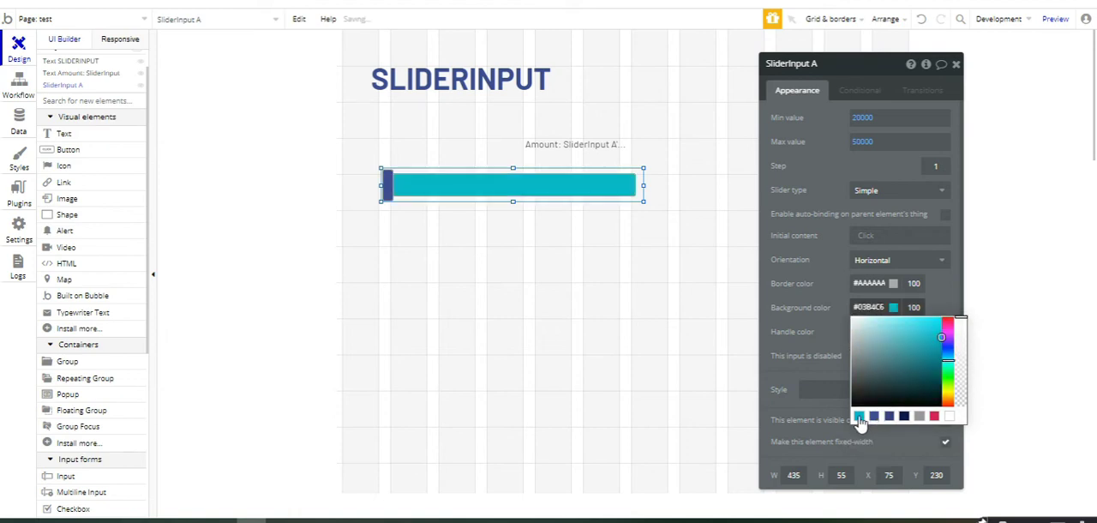
left_click(904, 417)
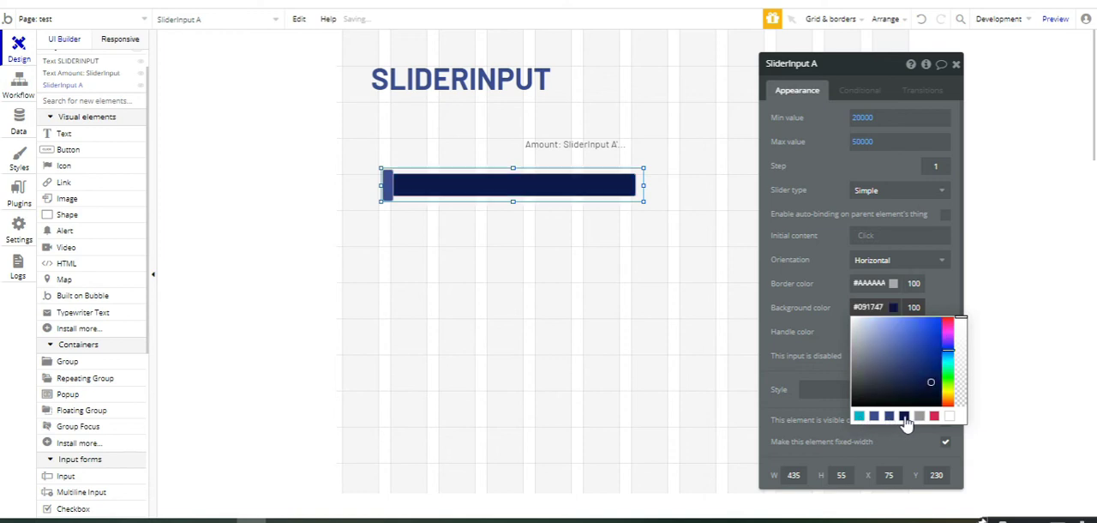
left_click(949, 417)
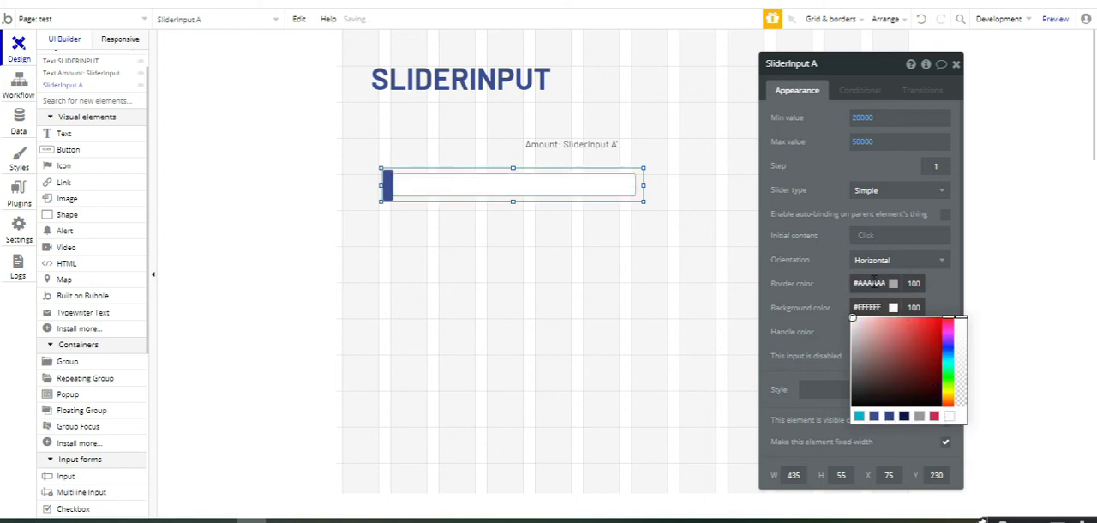
Step: Set the slider's border color to navy #091747 and resize the slider to about 559 wide by 47 high
left_click(872, 286)
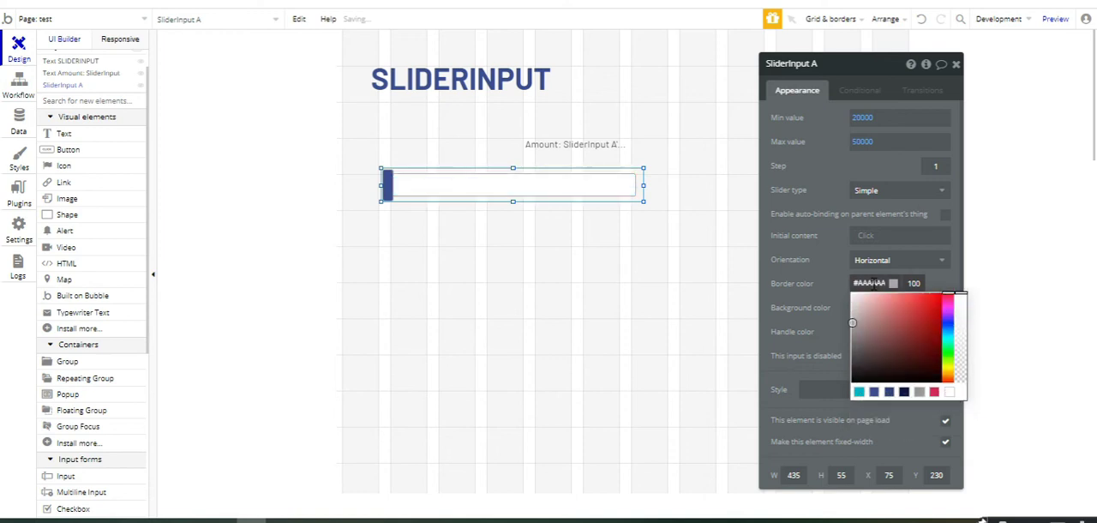
left_click(904, 393)
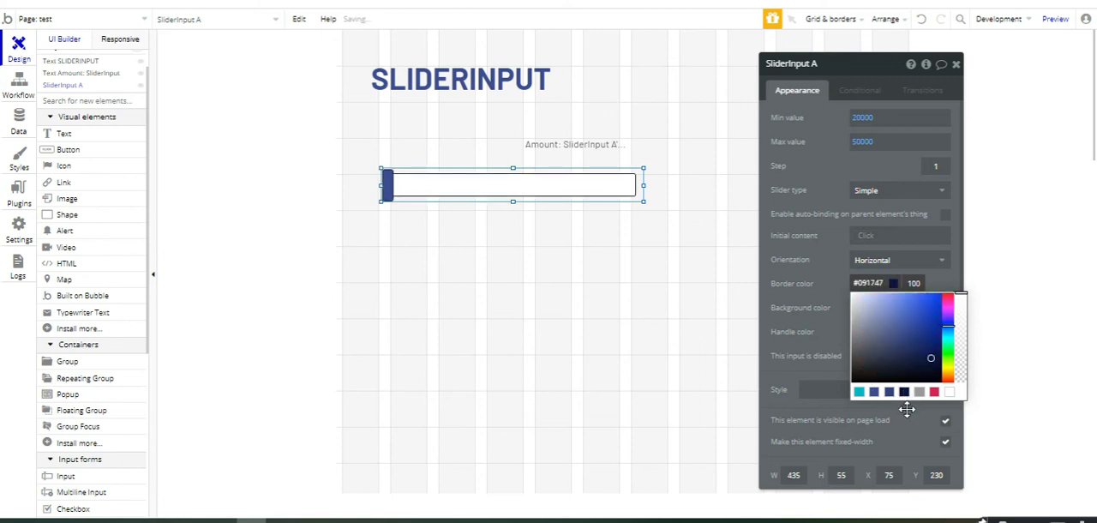
left_click(908, 416)
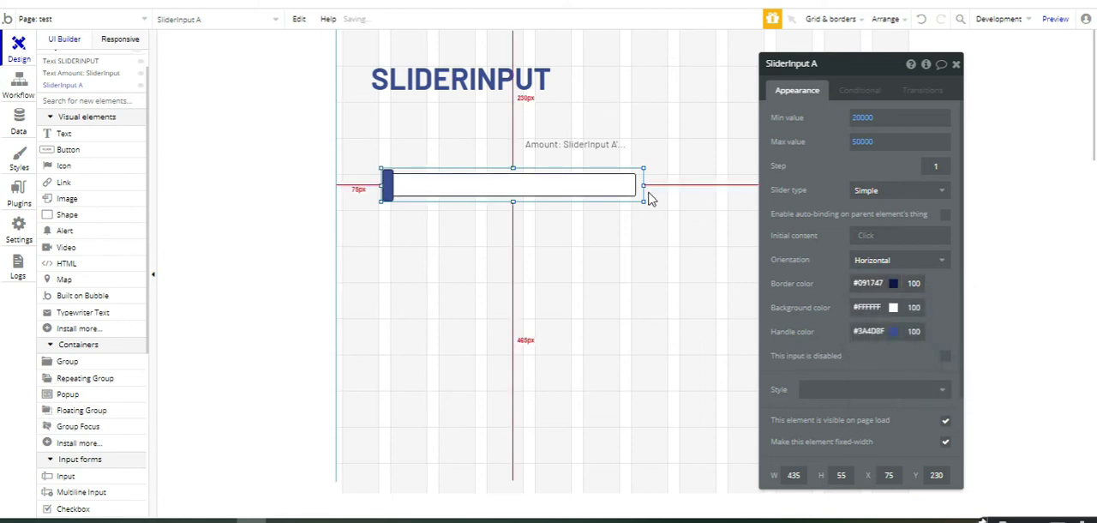
left_click_drag(639, 198, 718, 197)
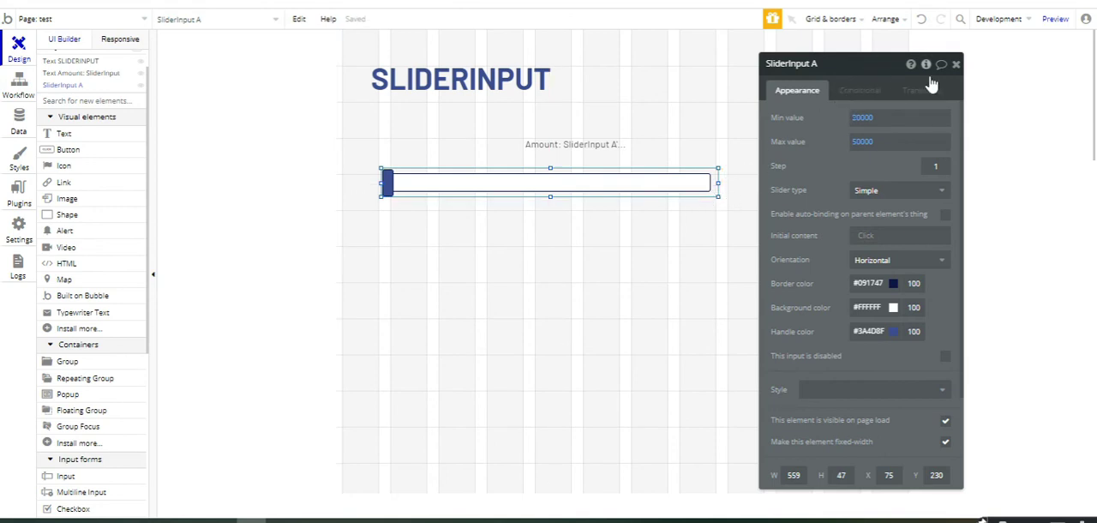
left_click(956, 64)
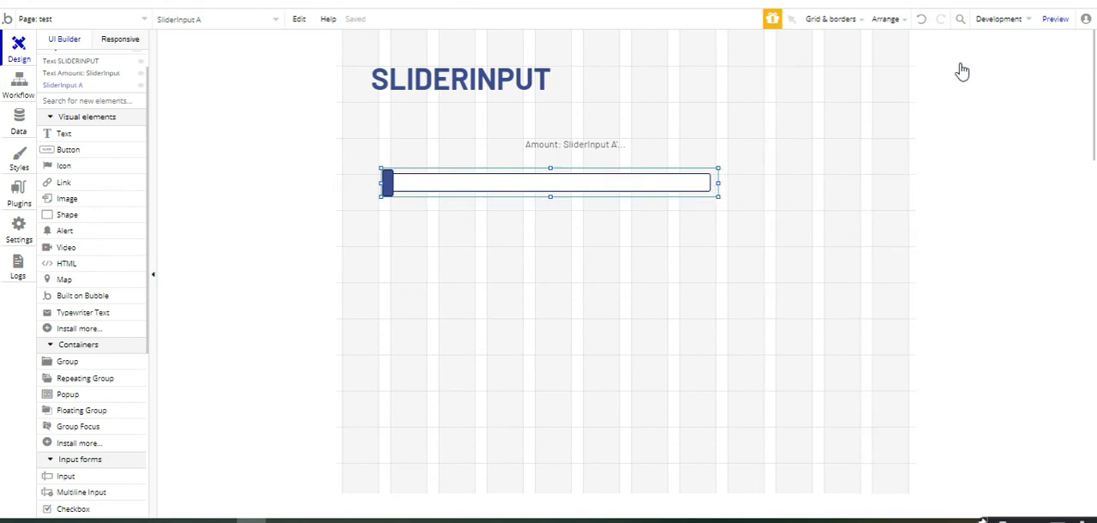
Step: Preview the restyled page and test the slider by moving its handle from the minimum to the maximum
left_click(1055, 21)
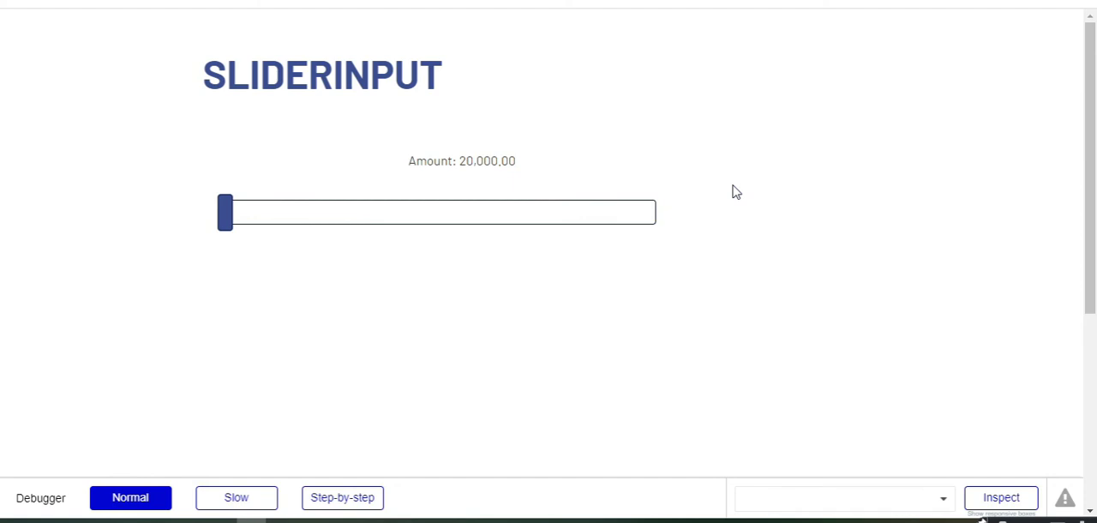
mouse_move(226, 221)
left_mouse_down()
mouse_move(605, 235)
mouse_move(431, 221)
mouse_move(571, 220)
mouse_move(440, 215)
mouse_move(246, 228)
mouse_move(487, 221)
mouse_move(556, 235)
mouse_move(672, 234)
mouse_move(289, 237)
mouse_move(604, 224)
mouse_move(314, 242)
mouse_move(228, 228)
left_mouse_up()
left_click_drag(237, 231, 722, 204)
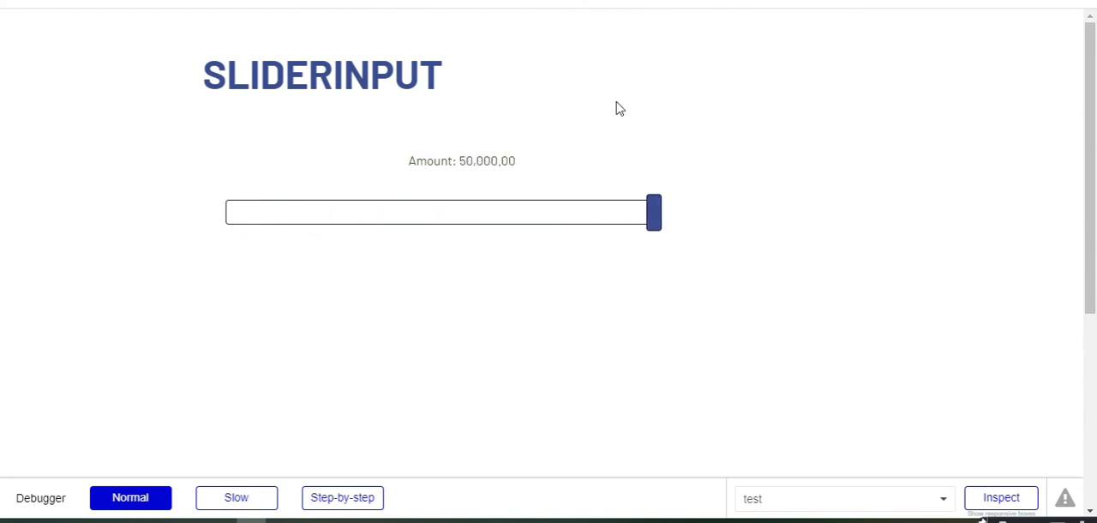